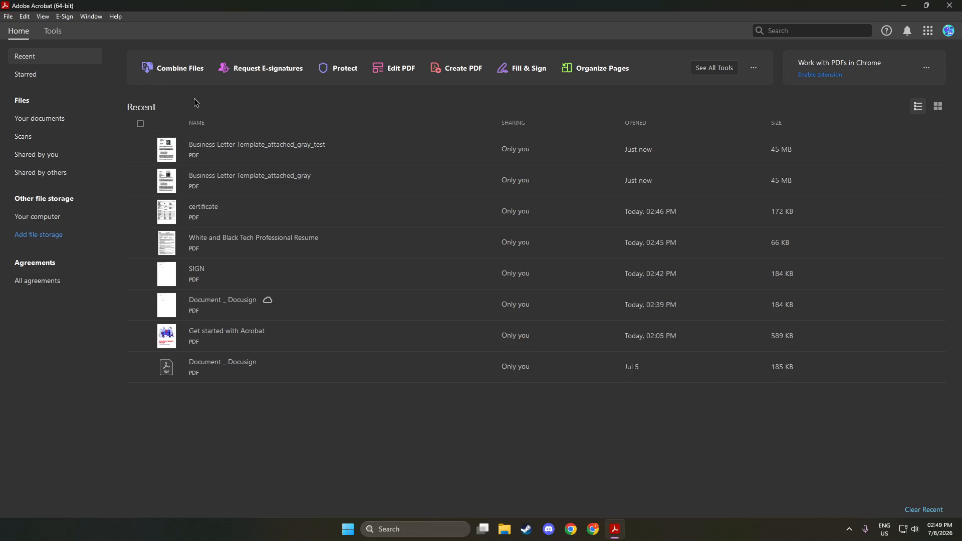
- Open the file "Document _ Docusign.pdf" from the sample document folder
left_click(6, 17)
left_click(39, 33)
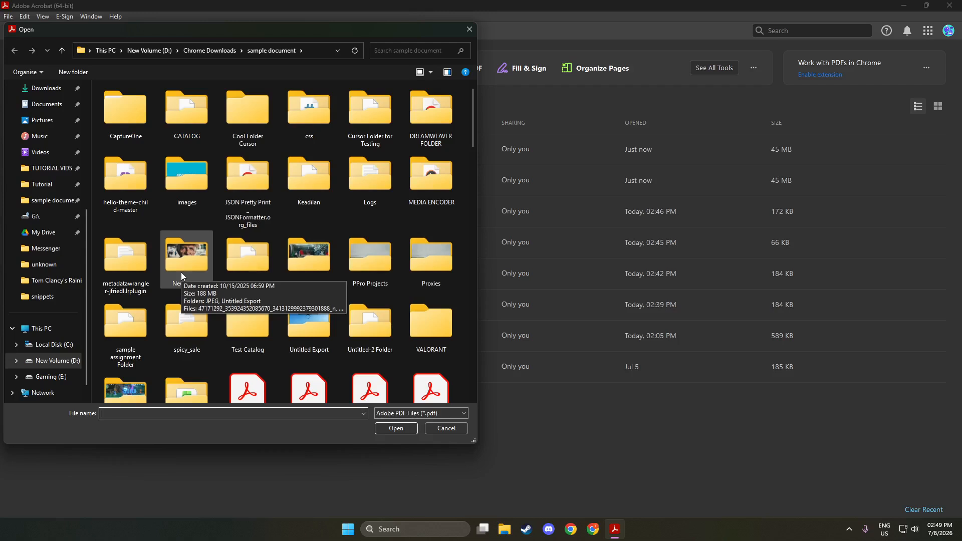
type("docu")
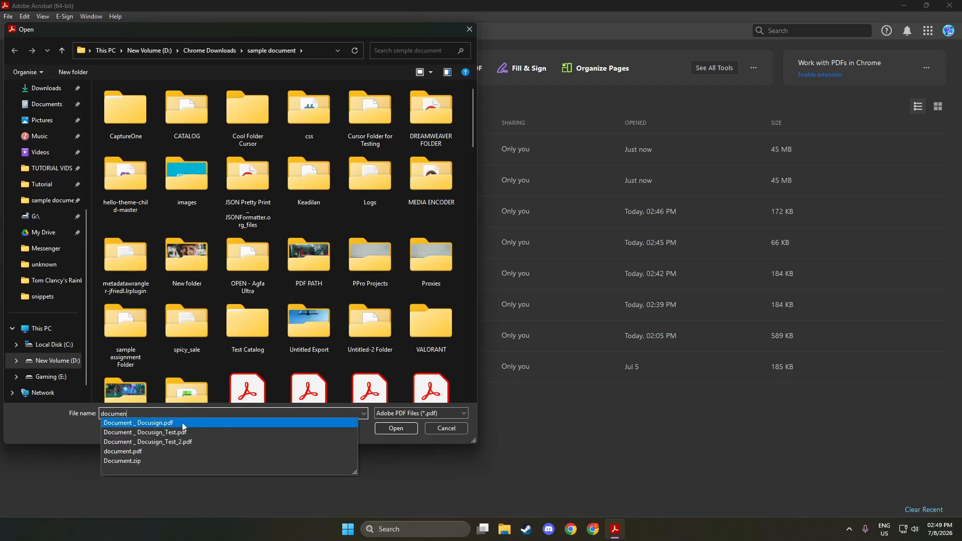
type("men")
left_click(396, 429)
left_click(396, 428)
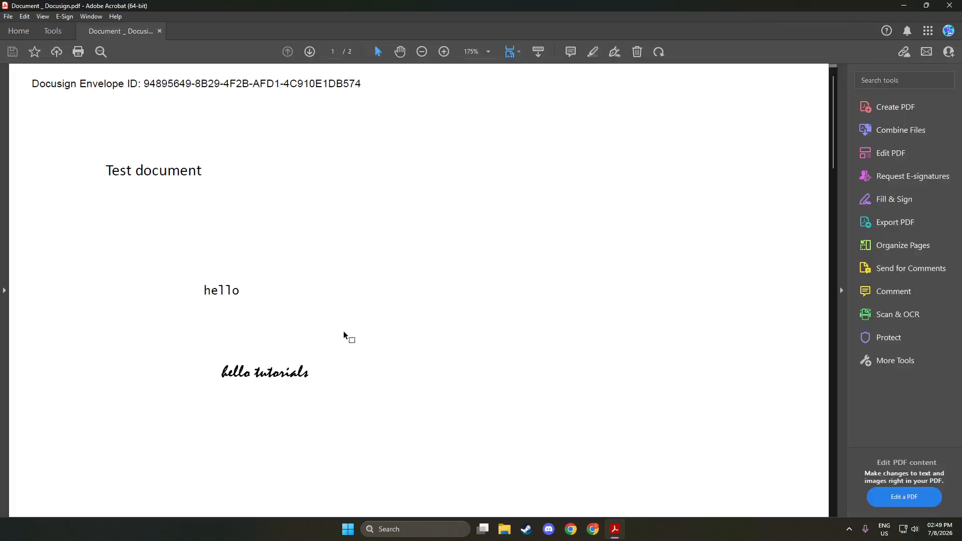
- Start editing the PDF and replace the text "hello" on page 1 with "ola!"
left_click(53, 31)
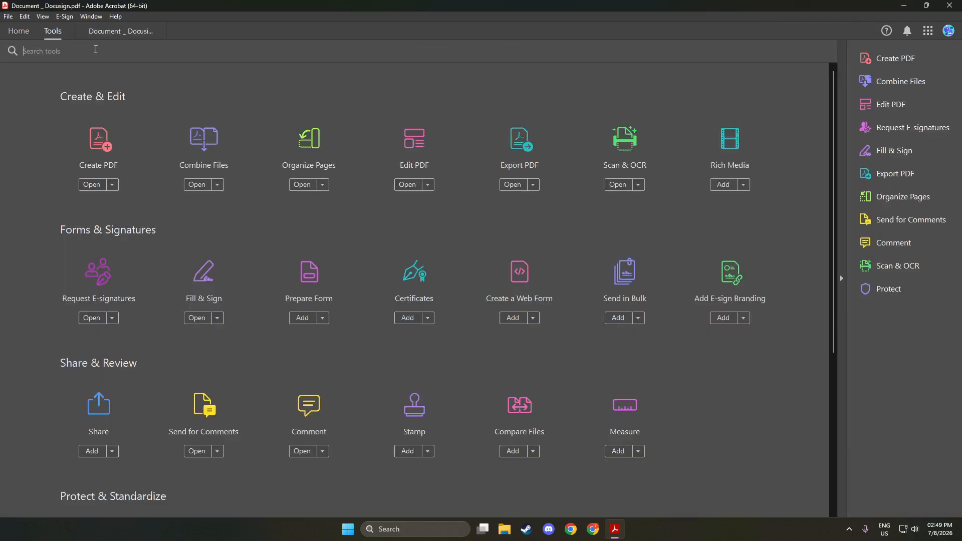
left_click(406, 185)
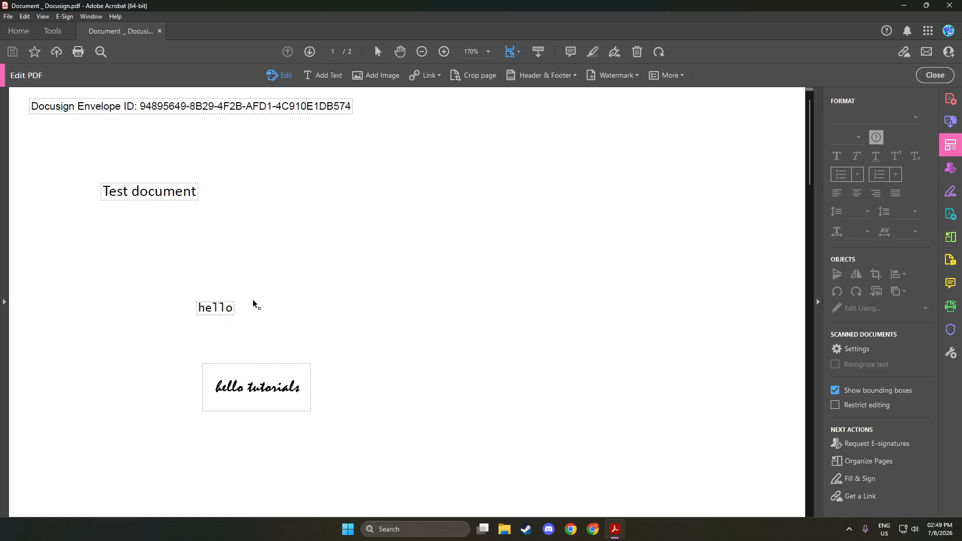
left_click(220, 307)
left_click(252, 289)
left_click(228, 307)
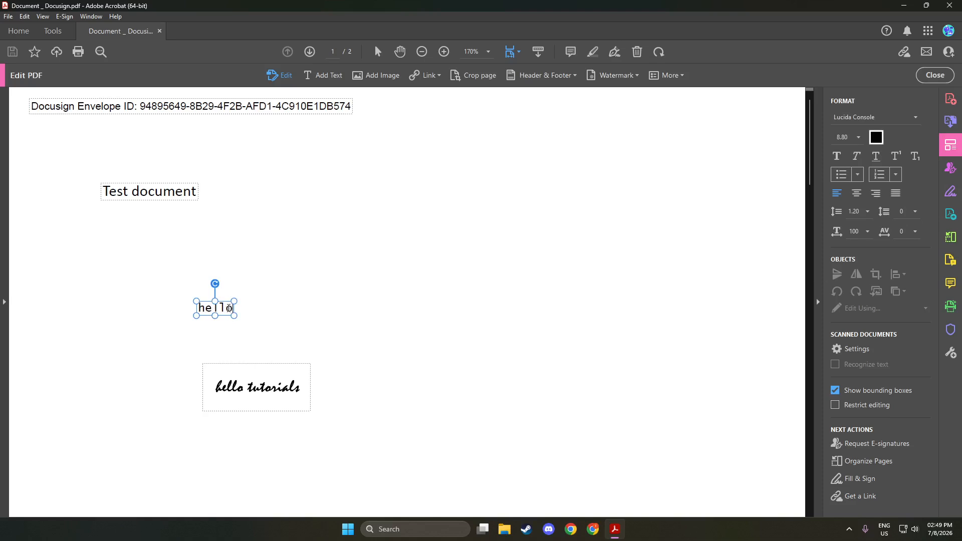
left_click_drag(228, 307, 171, 309)
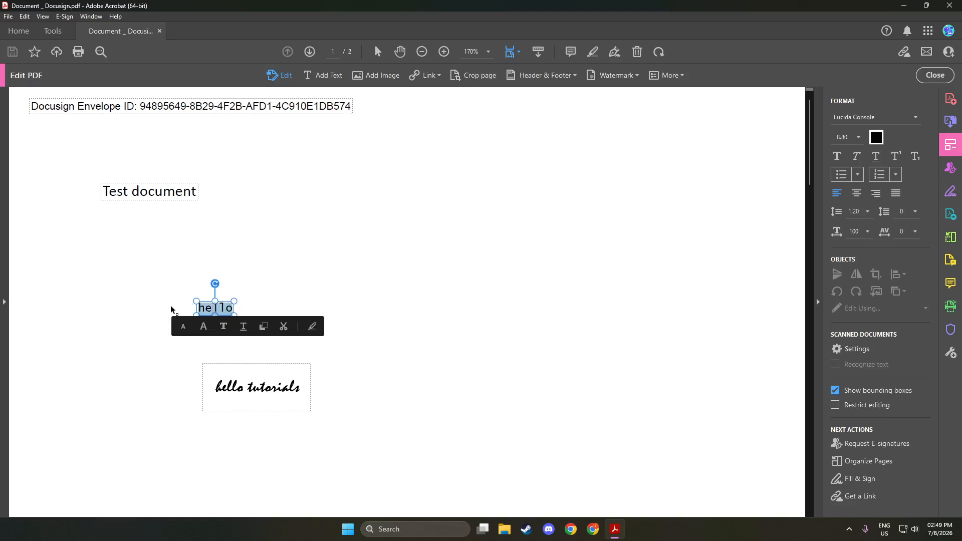
type("ola!")
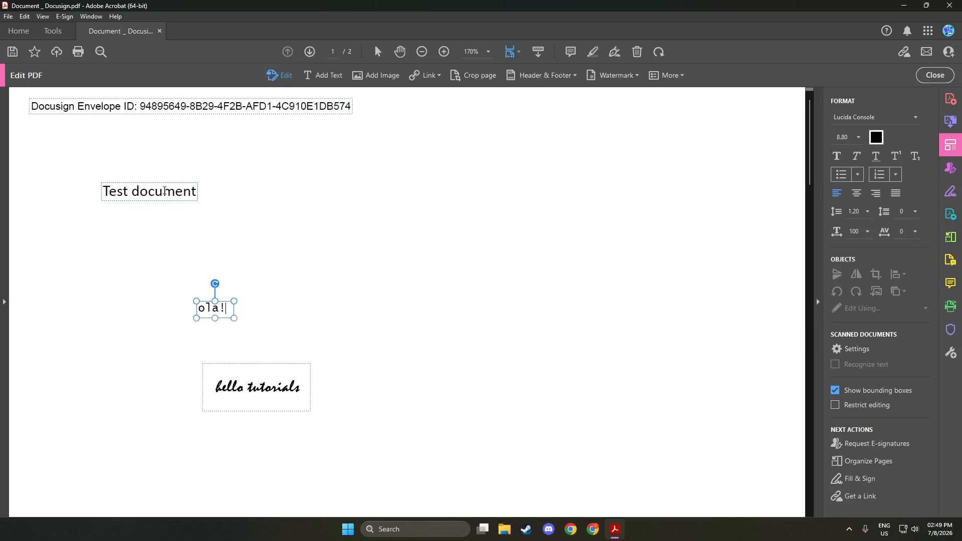
left_click(164, 191)
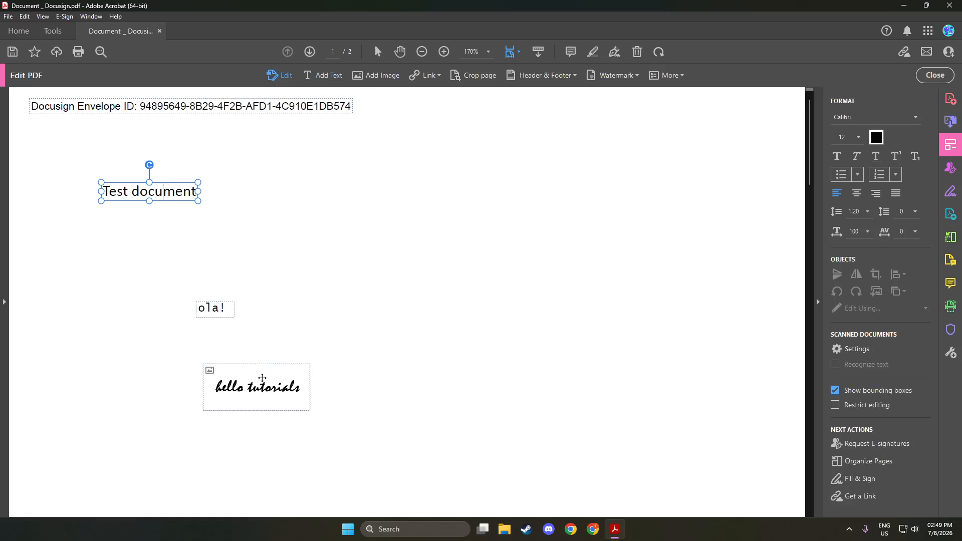
left_click(259, 379)
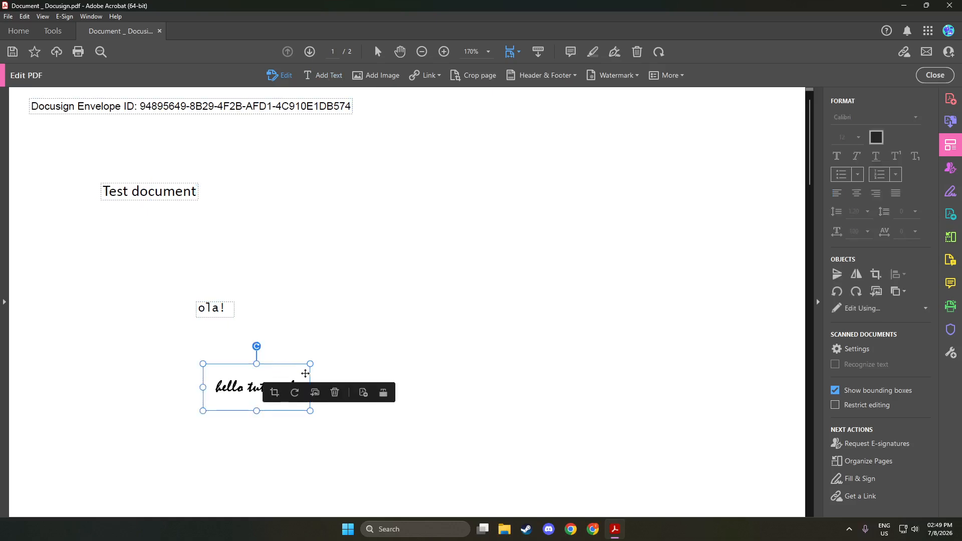
left_click(325, 324)
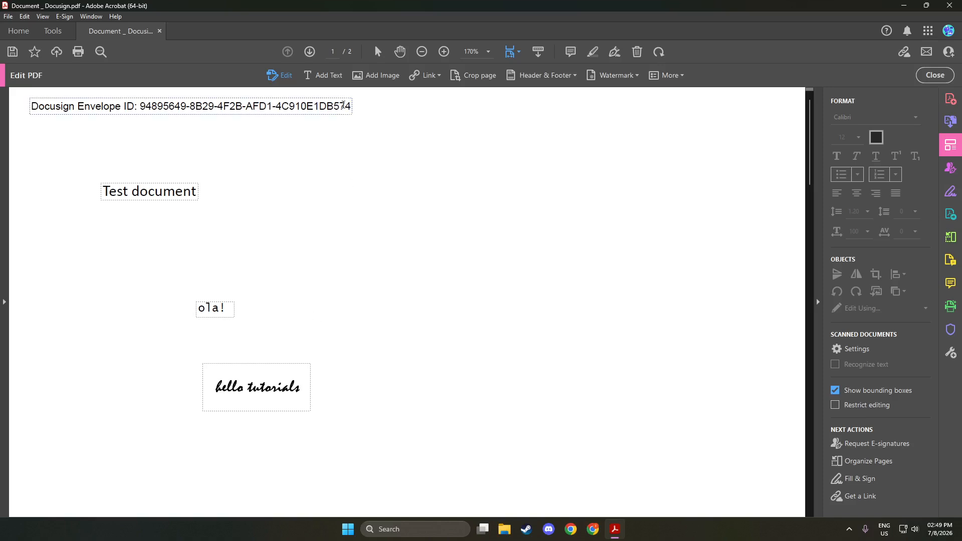
- Move the "ola!" text box to the right side of page 1, slightly higher than its original place
left_click_drag(215, 303, 254, 298)
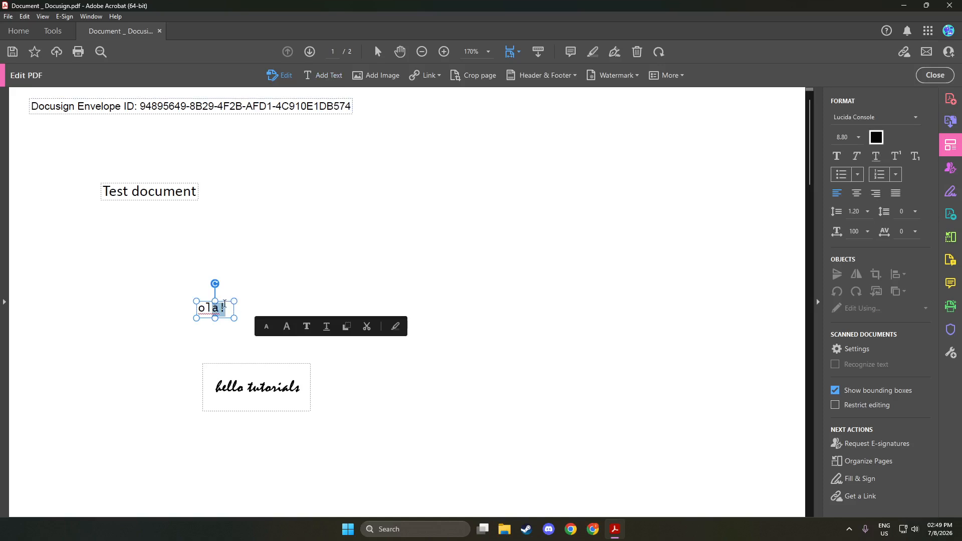
left_click_drag(226, 301, 665, 253)
left_click(449, 237)
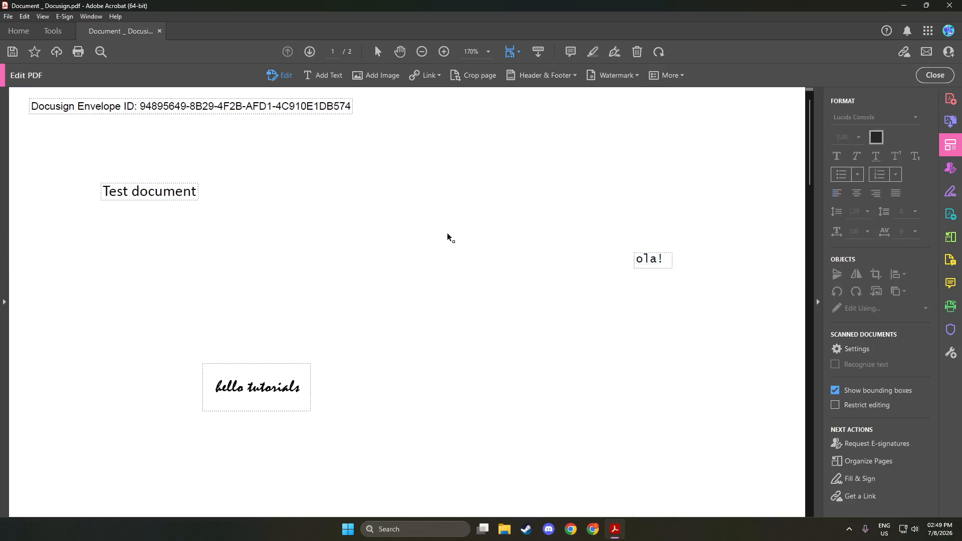
- Insert the image "ai-face-generator-green-hair-anime-girl (1)" in the right half of page 1
left_click(377, 75)
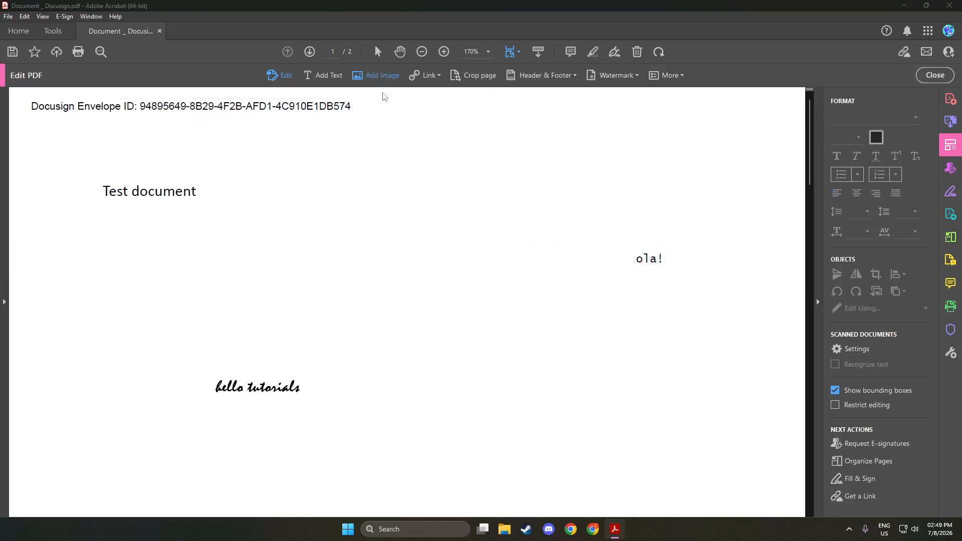
scroll(321, 296, "down", 3)
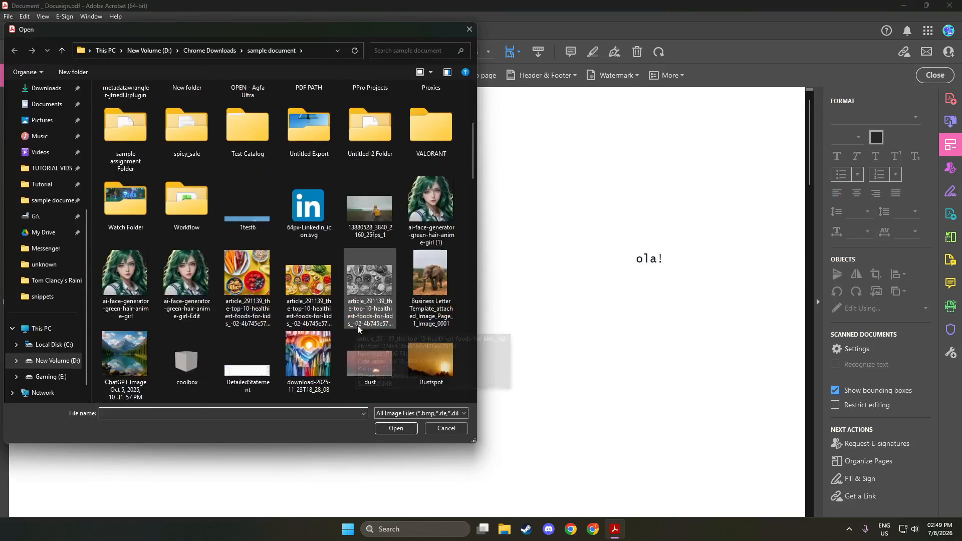
left_click(422, 208)
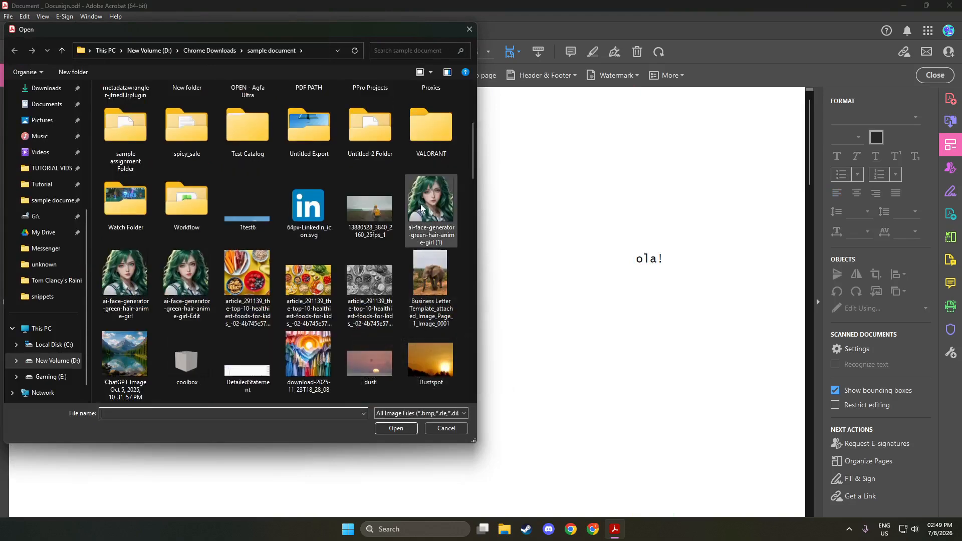
left_click(409, 427)
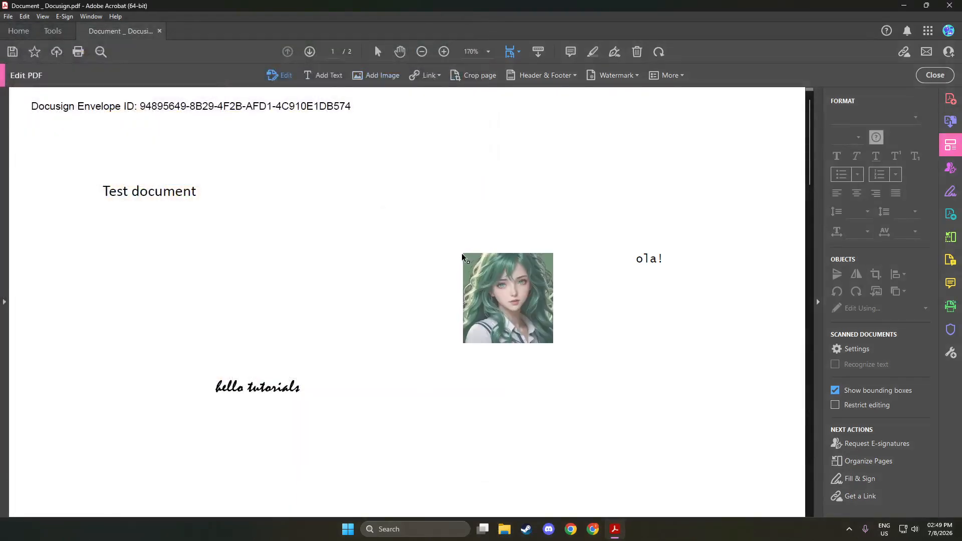
left_click(490, 270)
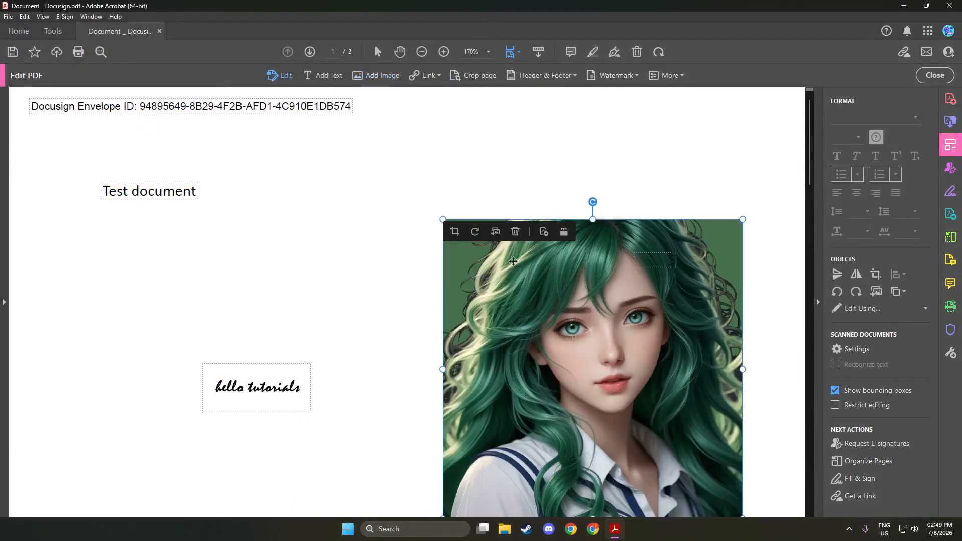
- Replace the inserted portrait image on page 1 with the "dust" picture and select it
left_click(495, 233)
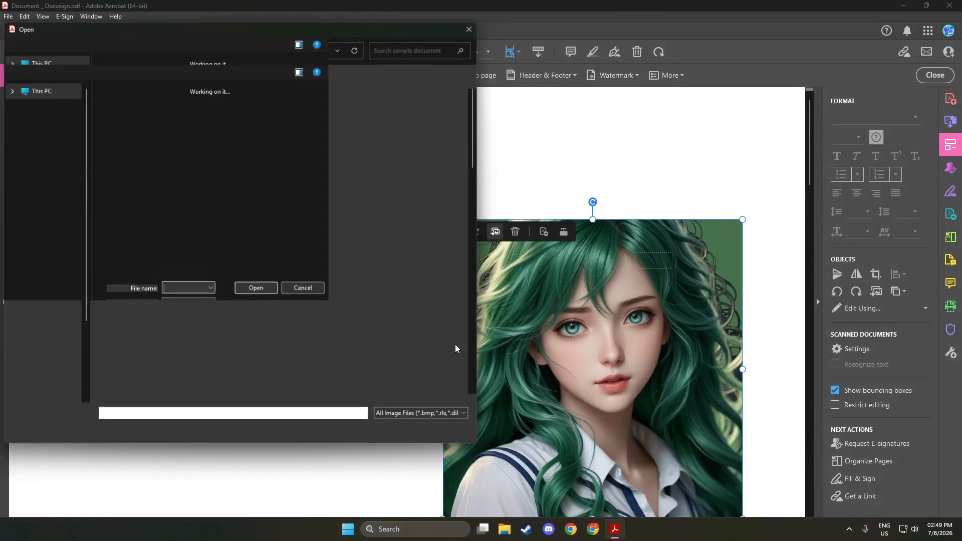
scroll(428, 341, "down", 3)
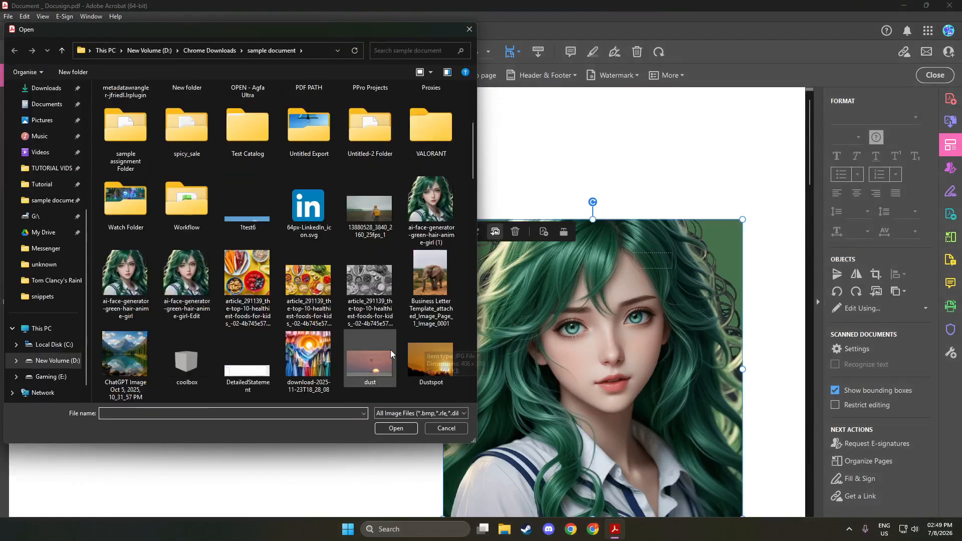
left_click(373, 356)
left_click(396, 429)
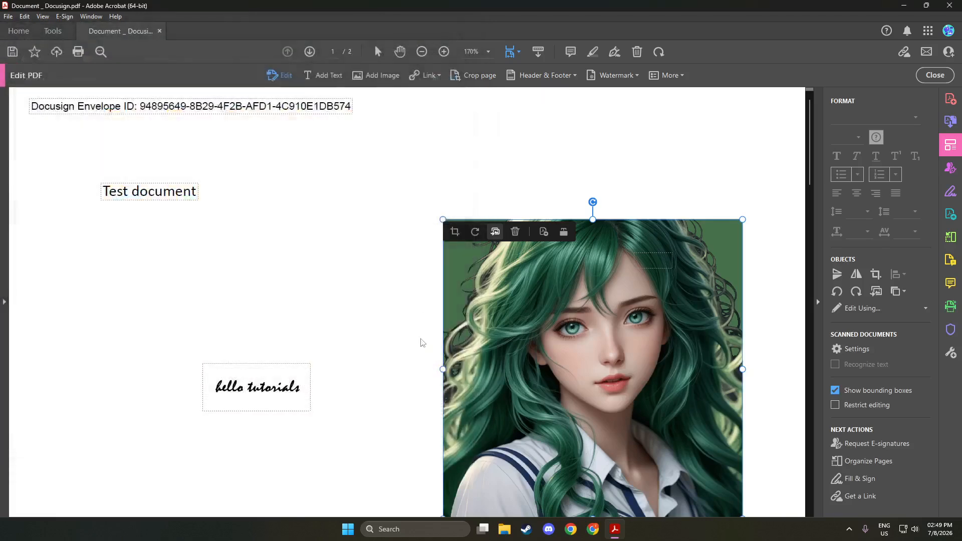
left_click(550, 345)
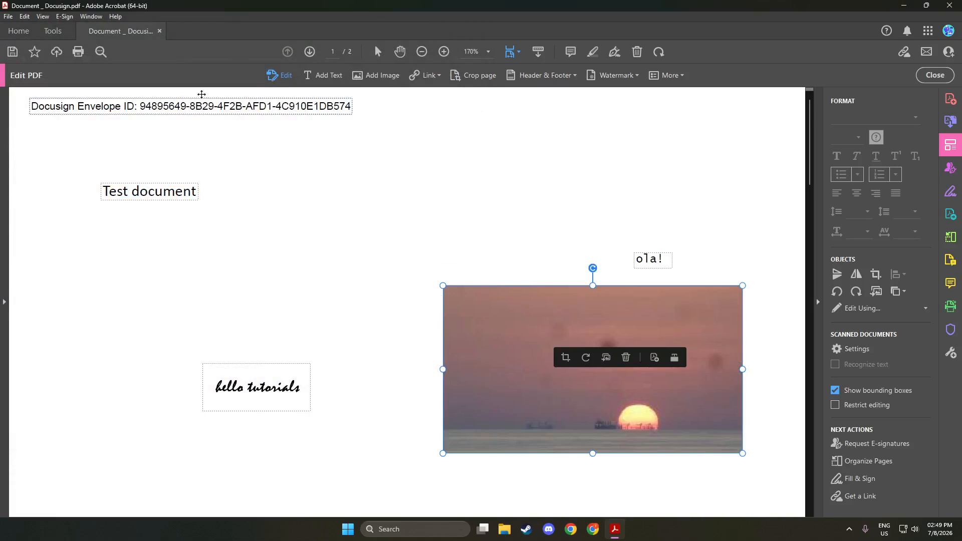
- Start preparing a form from the current document, saving it as "Document _ Docusign_prepare"
left_click(58, 34)
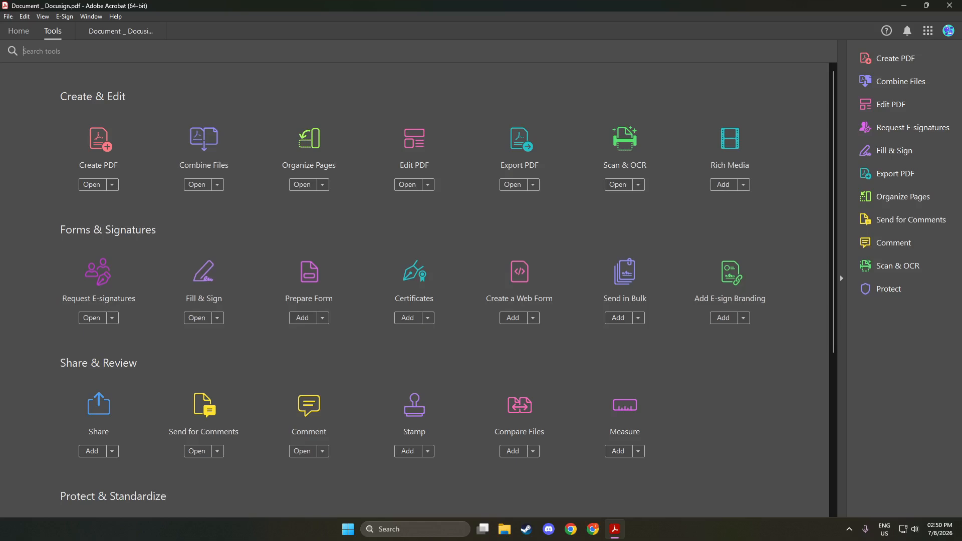
left_click(306, 283)
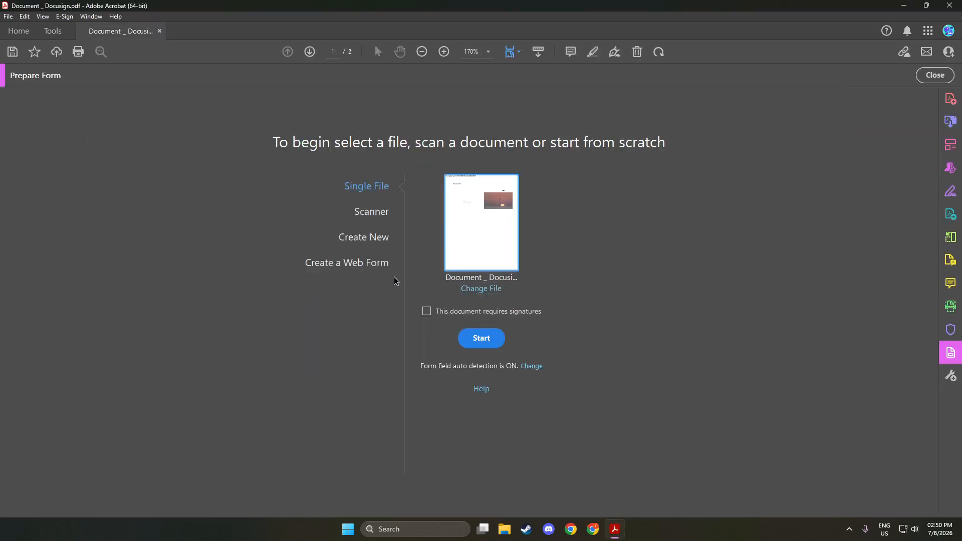
left_click(481, 338)
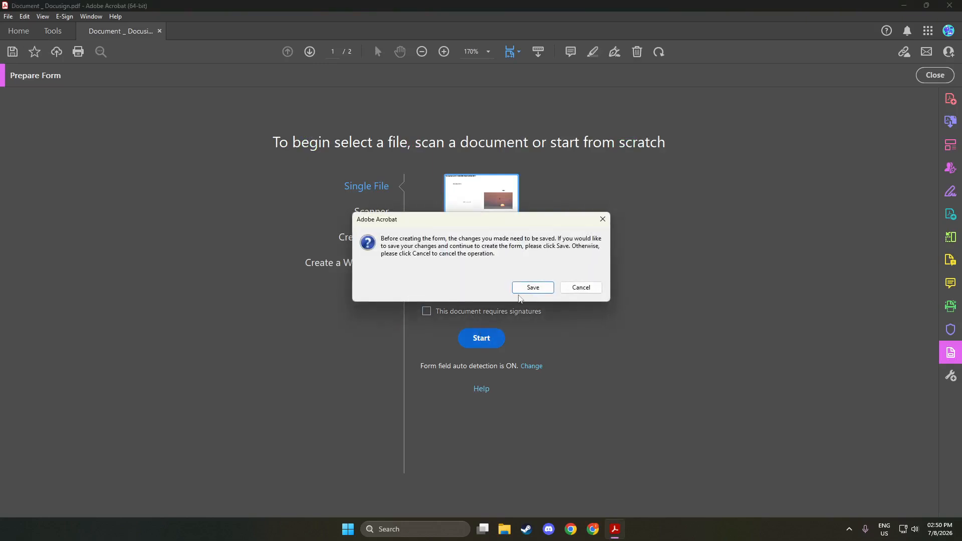
left_click(525, 289)
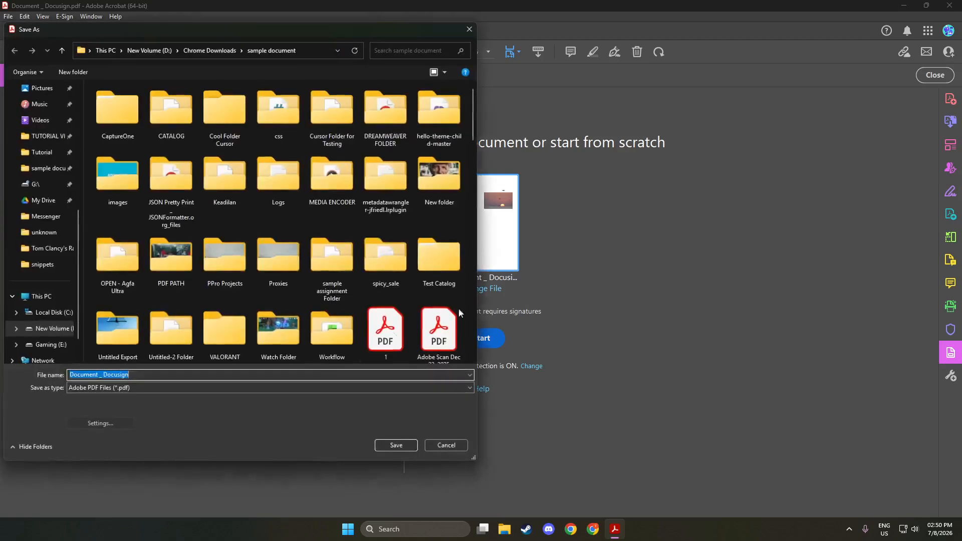
left_click(238, 375)
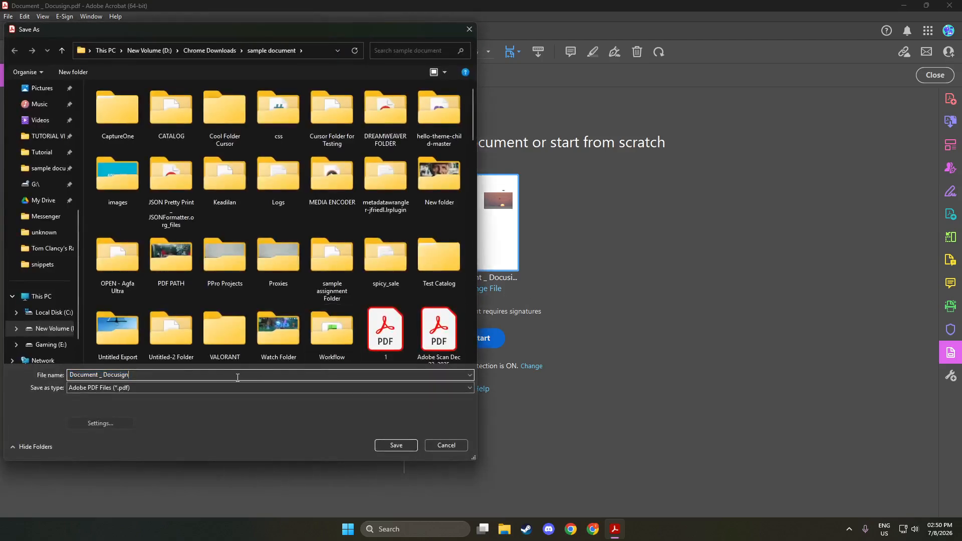
type("_prepare")
key("Return")
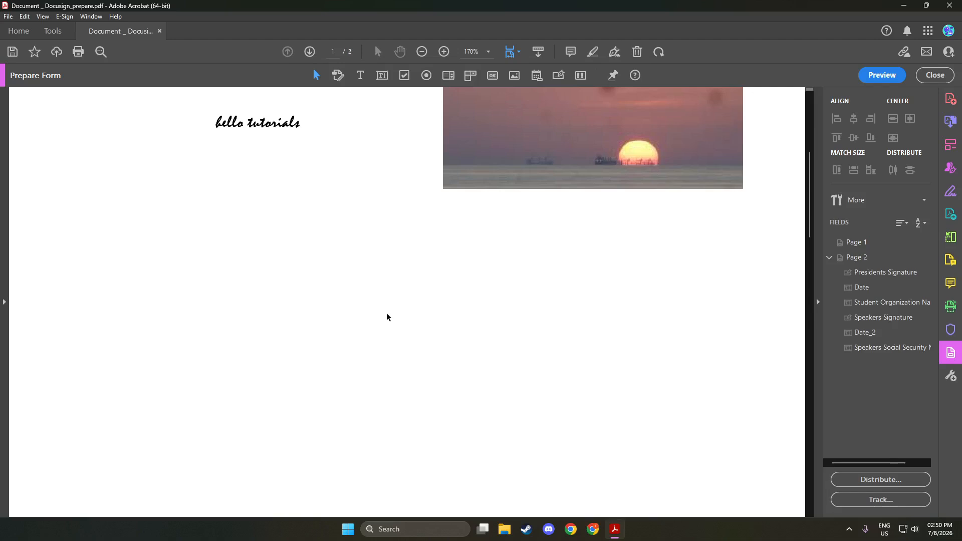
- Open the properties of the President's Signature field on page 2
scroll(403, 315, "down", 10)
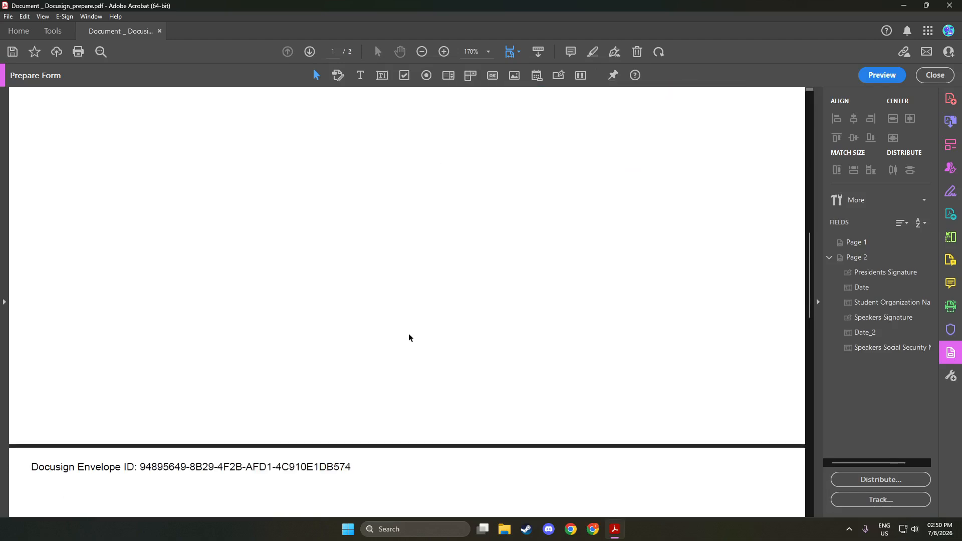
scroll(401, 345, "down", 10)
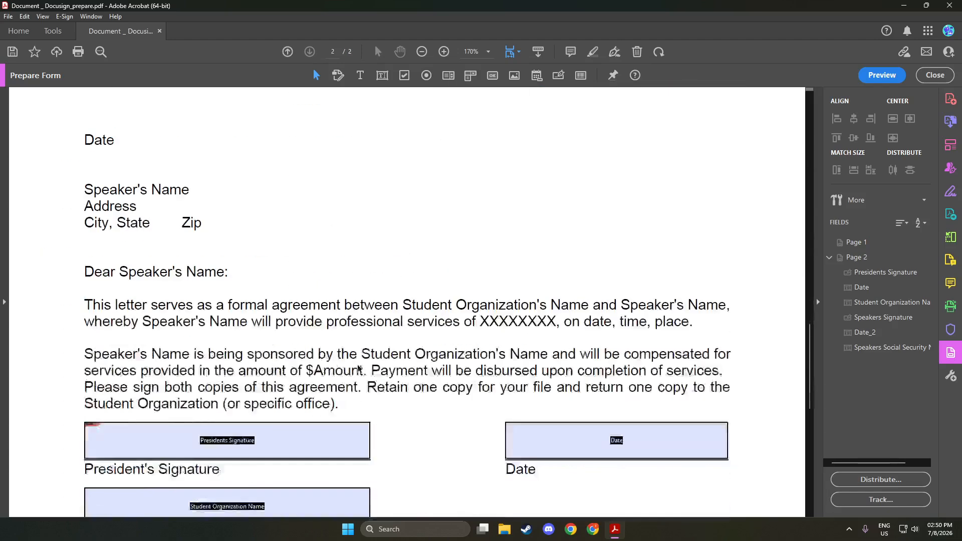
left_click(345, 363)
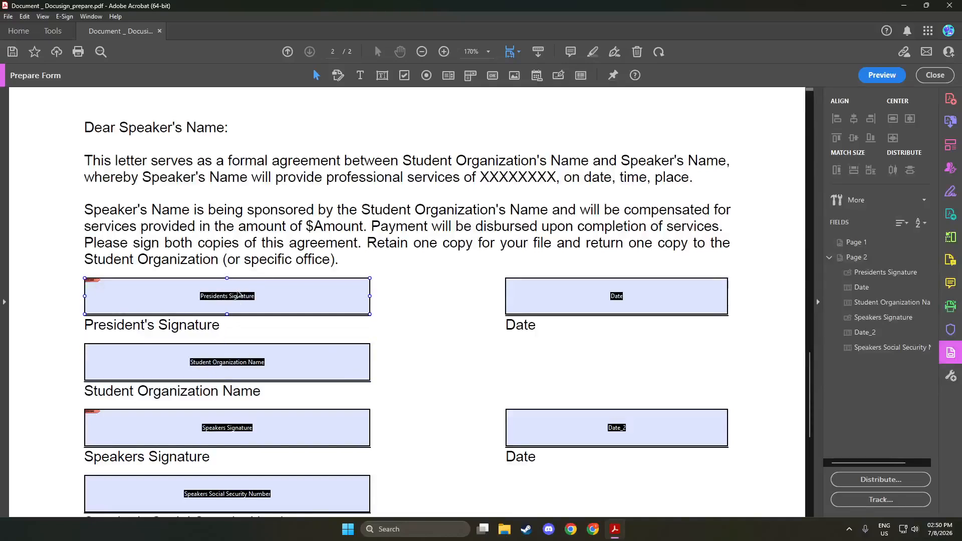
right_click(359, 303)
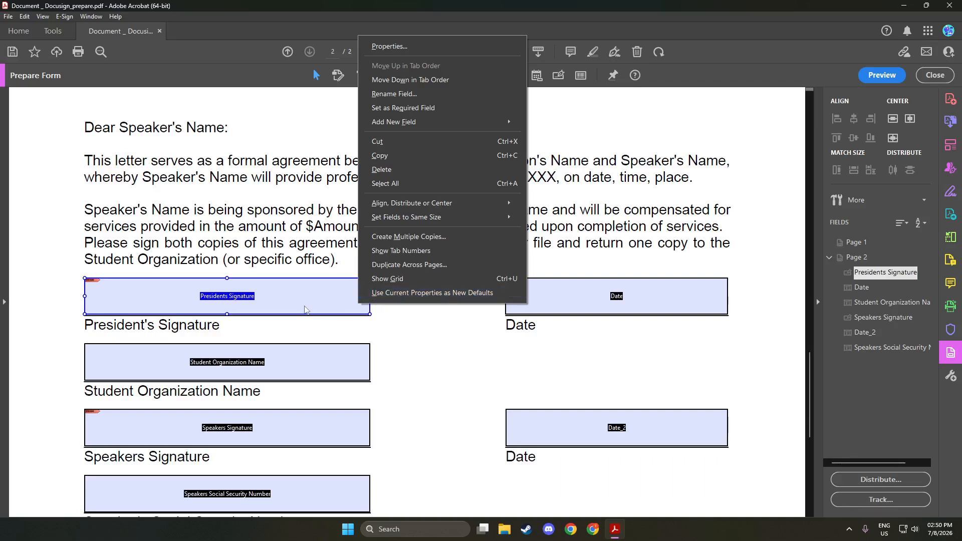
left_click(390, 46)
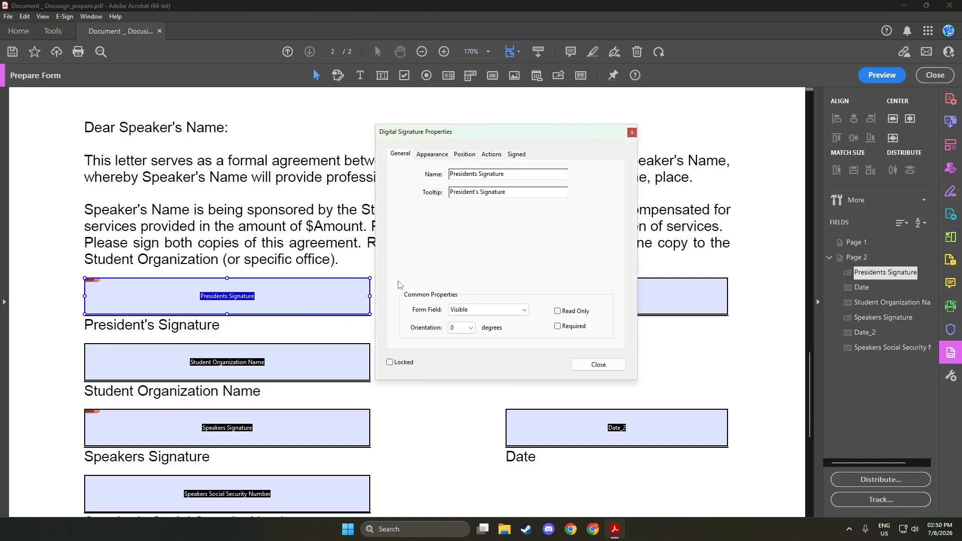
- Review the signature field's Appearance, Position, Actions and Signed settings, and close its properties without changing anything
left_click(430, 157)
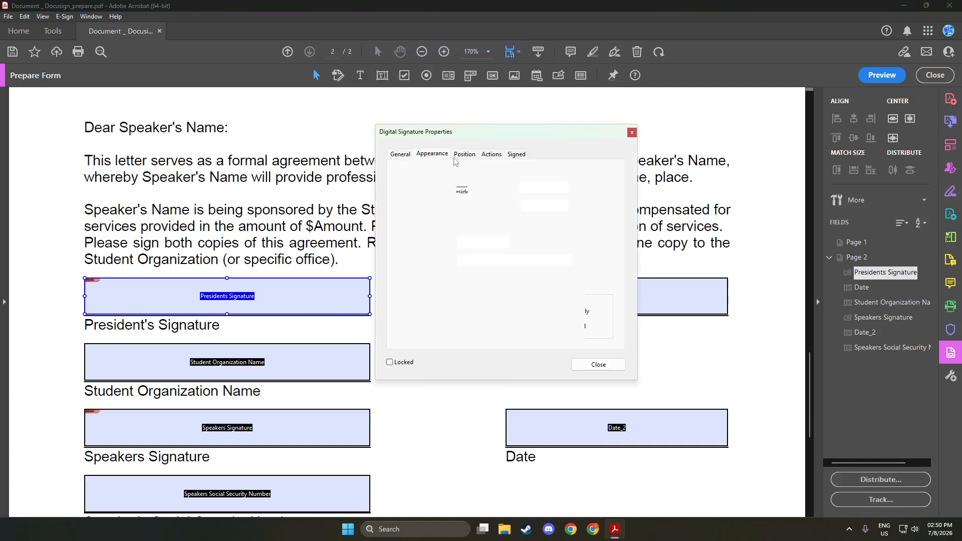
left_click(463, 156)
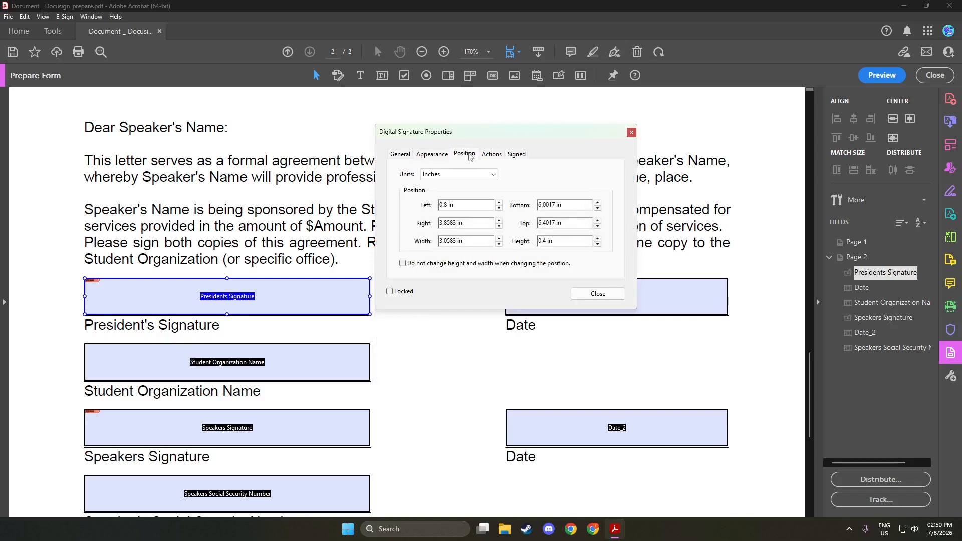
left_click(490, 156)
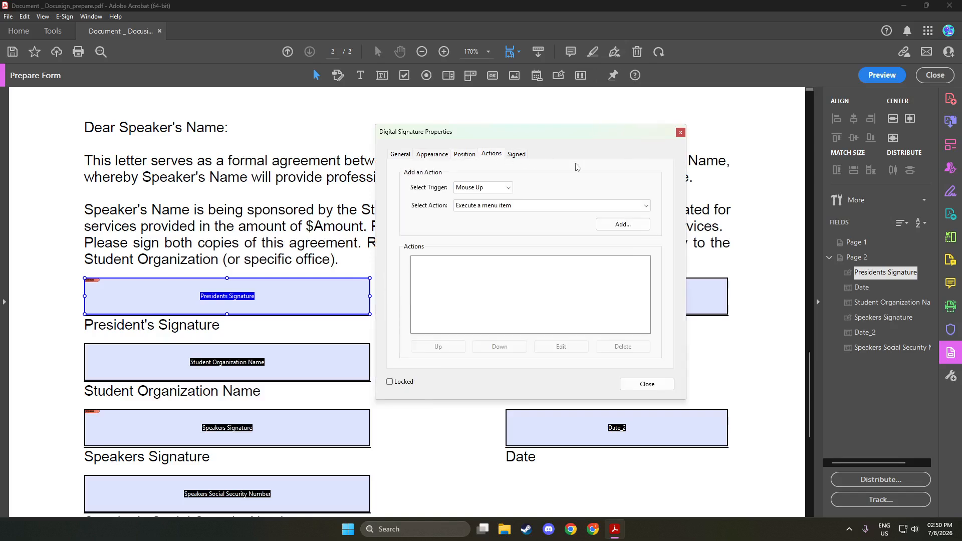
left_click(517, 155)
left_click(464, 154)
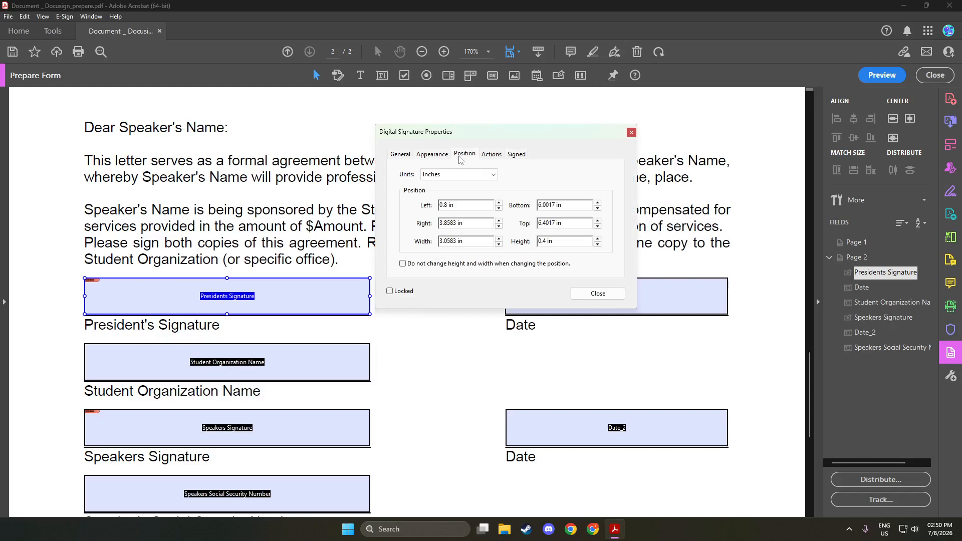
left_click(432, 154)
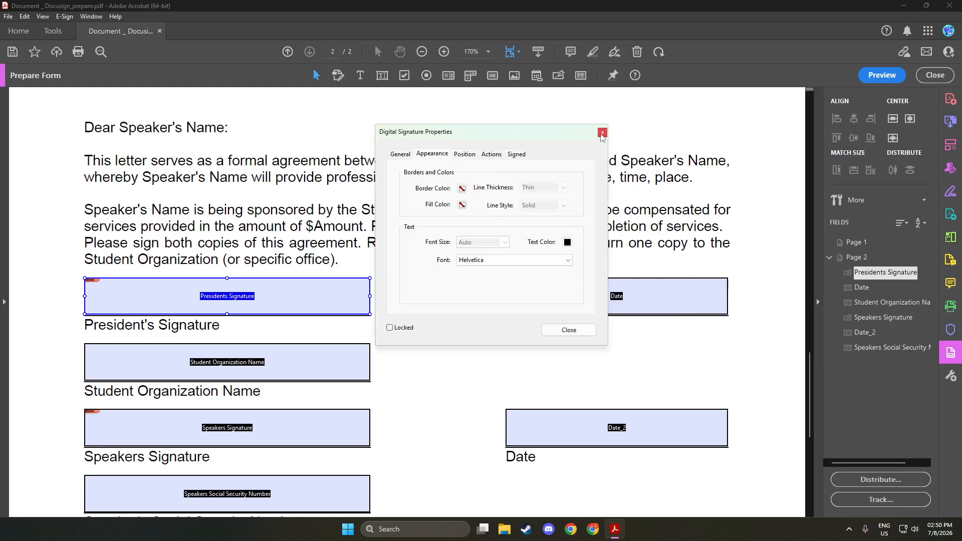
left_click(602, 132)
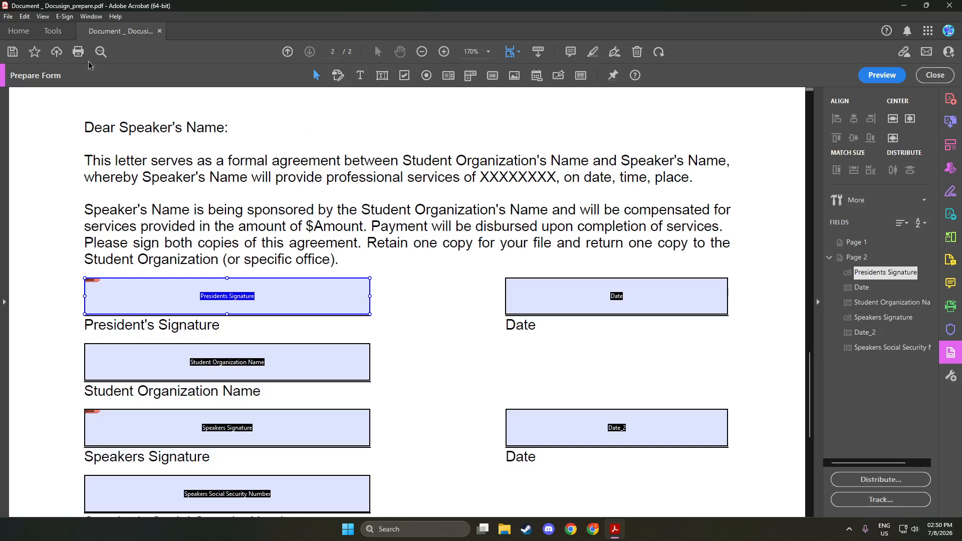
- Check the available conversion formats and start saving the form as a PDF in the "sample document" folder, with the file name ready for editing
left_click(25, 36)
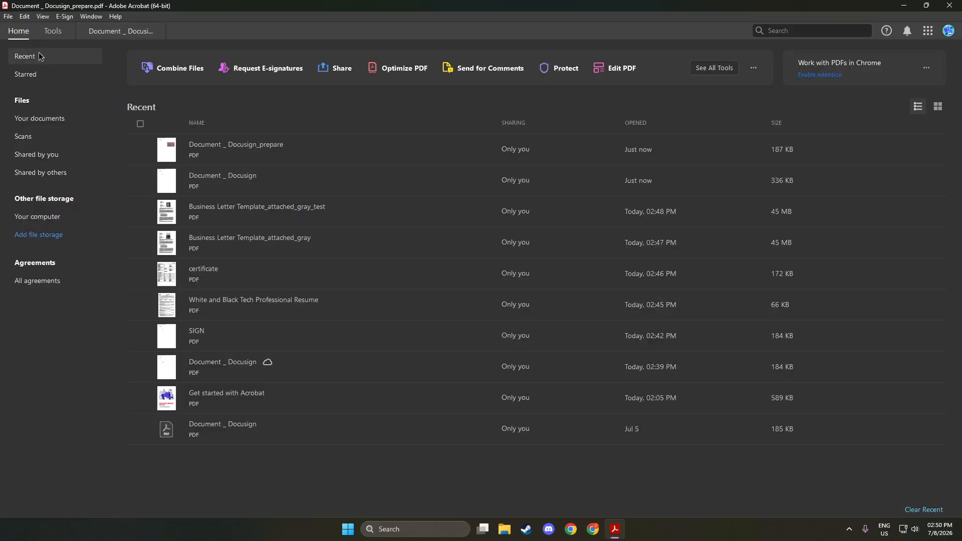
left_click(120, 32)
left_click(8, 16)
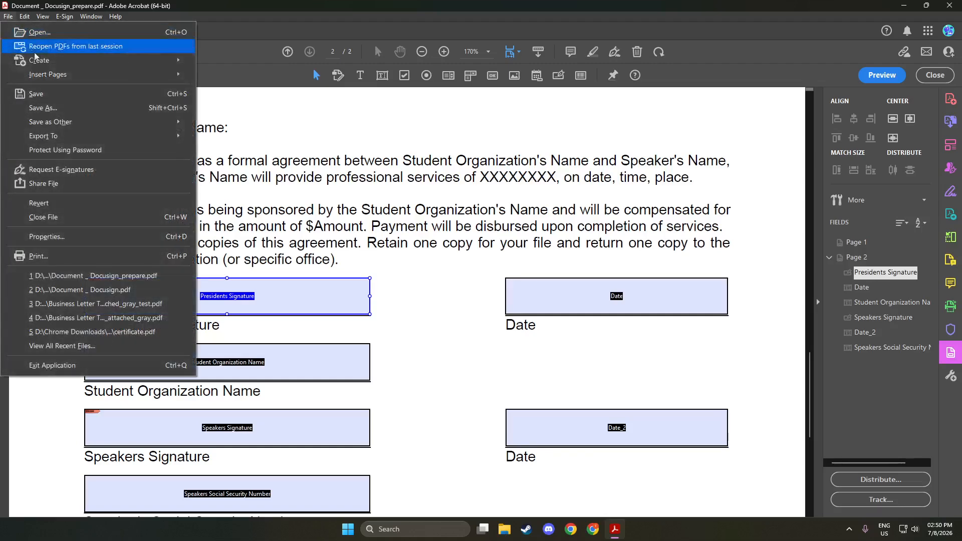
left_click(50, 110)
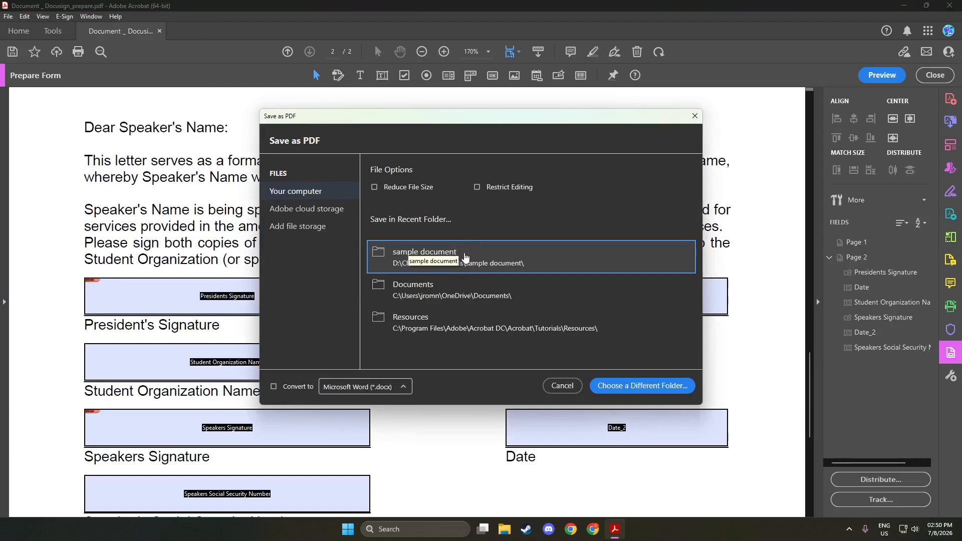
left_click(376, 387)
left_click(383, 388)
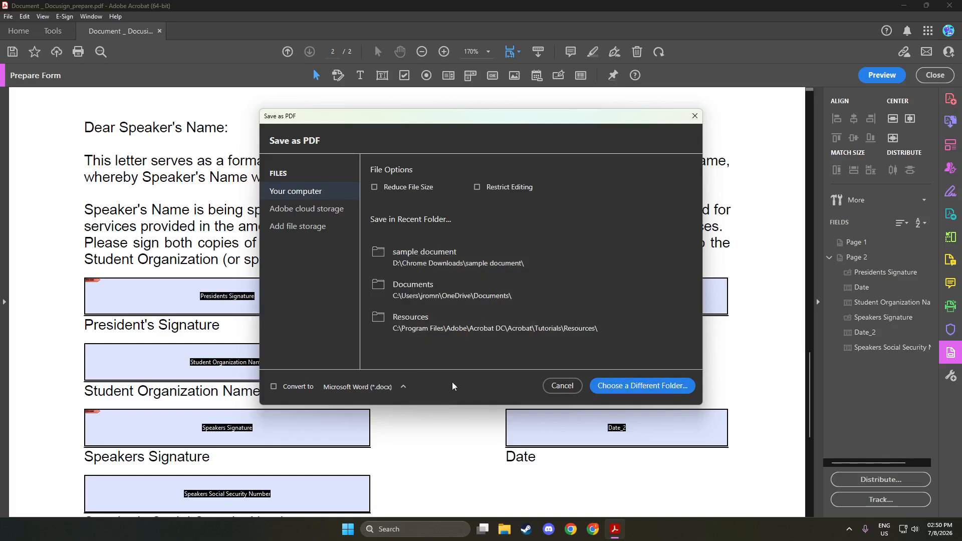
left_click(383, 389)
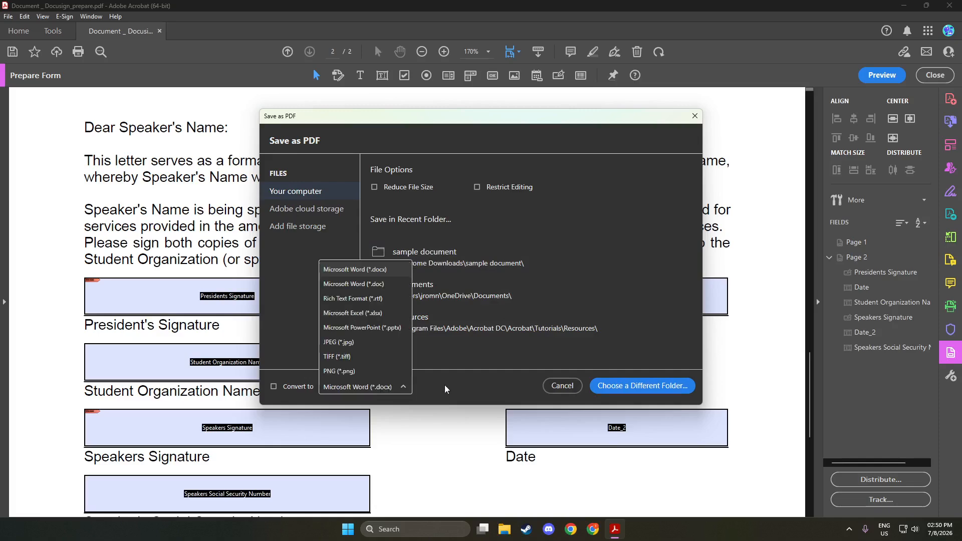
left_click(469, 389)
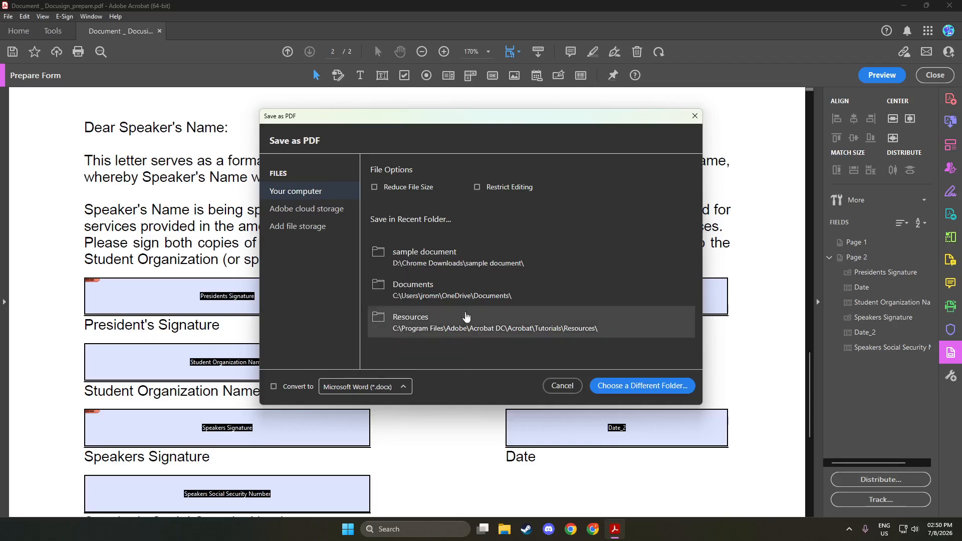
left_click(448, 255)
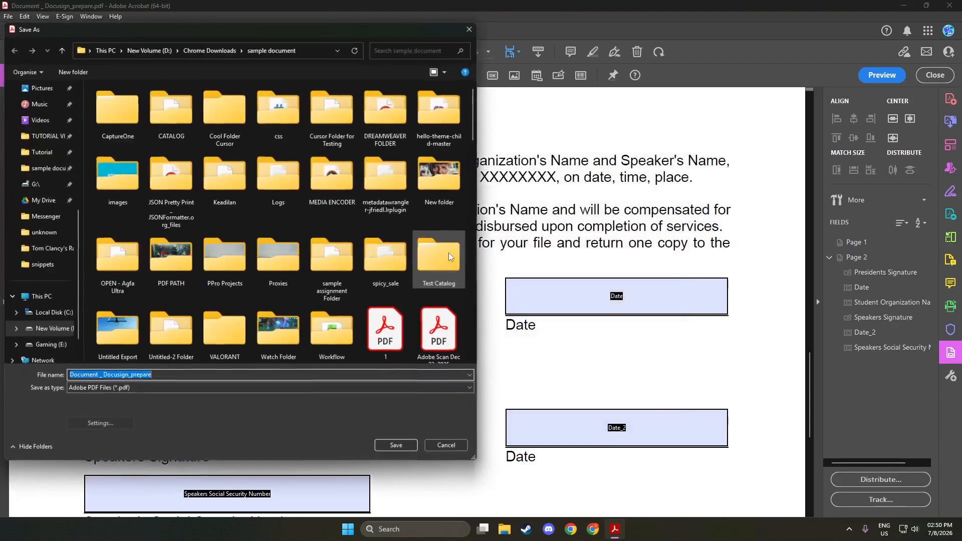
left_click(190, 375)
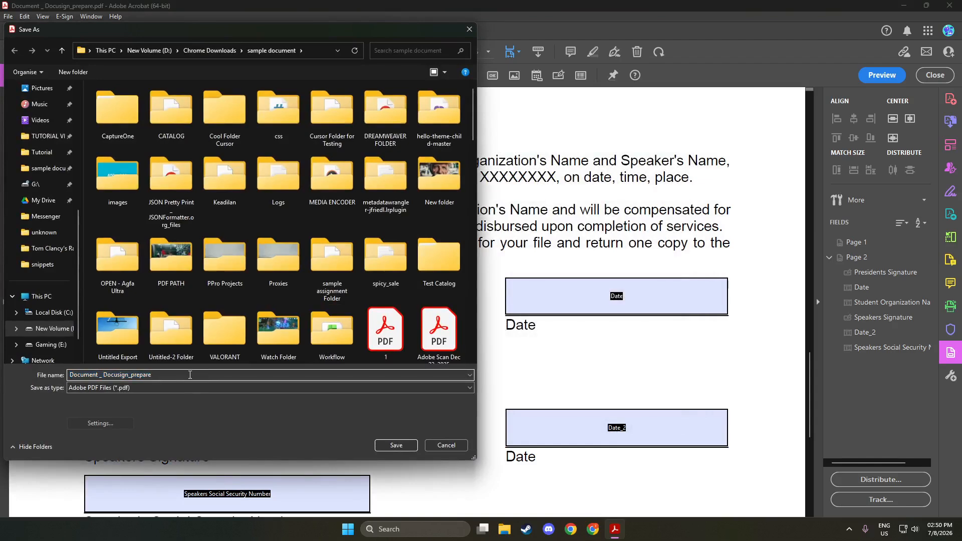